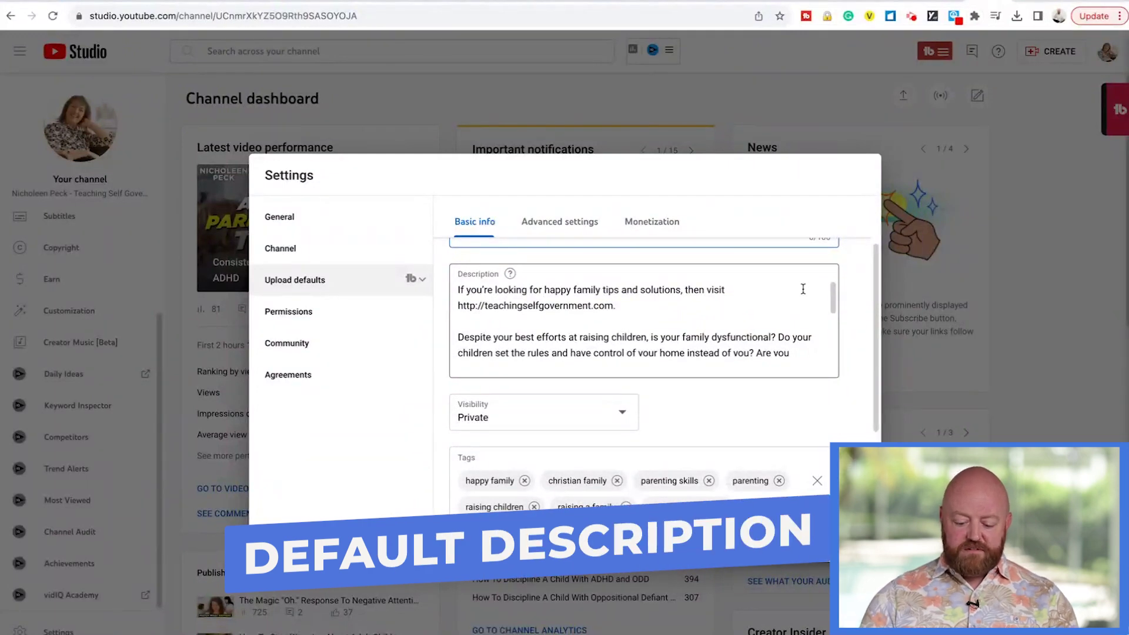
# Keep Private as the default visibility in the upload defaults' Basic info.
pyautogui.scroll(-2, 739, 304)
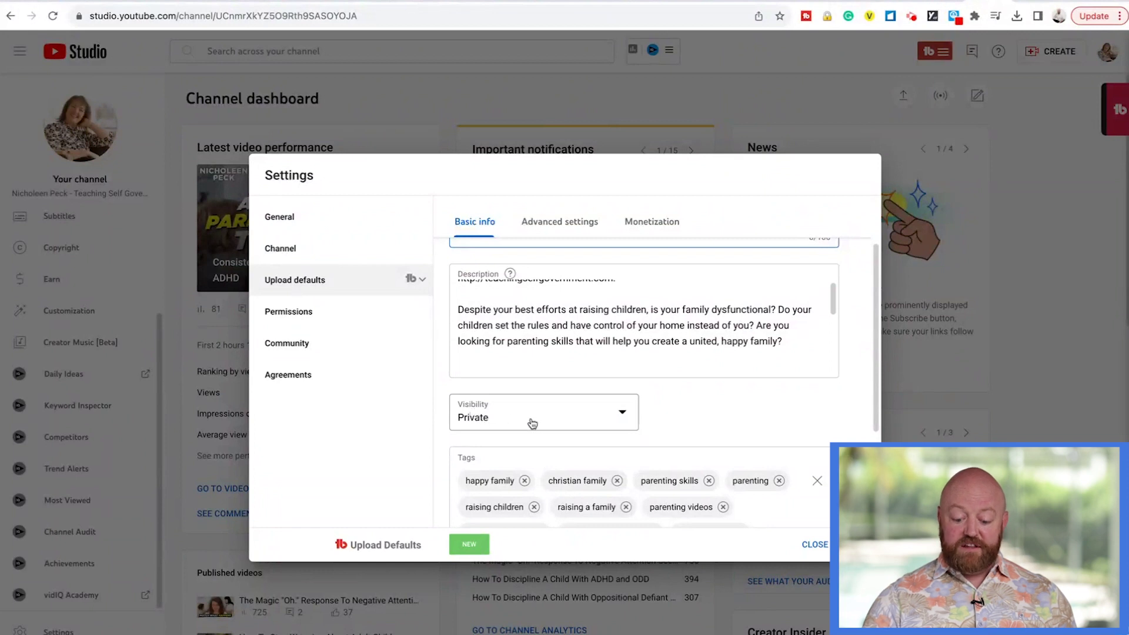
pyautogui.scroll(-3, 660, 414)
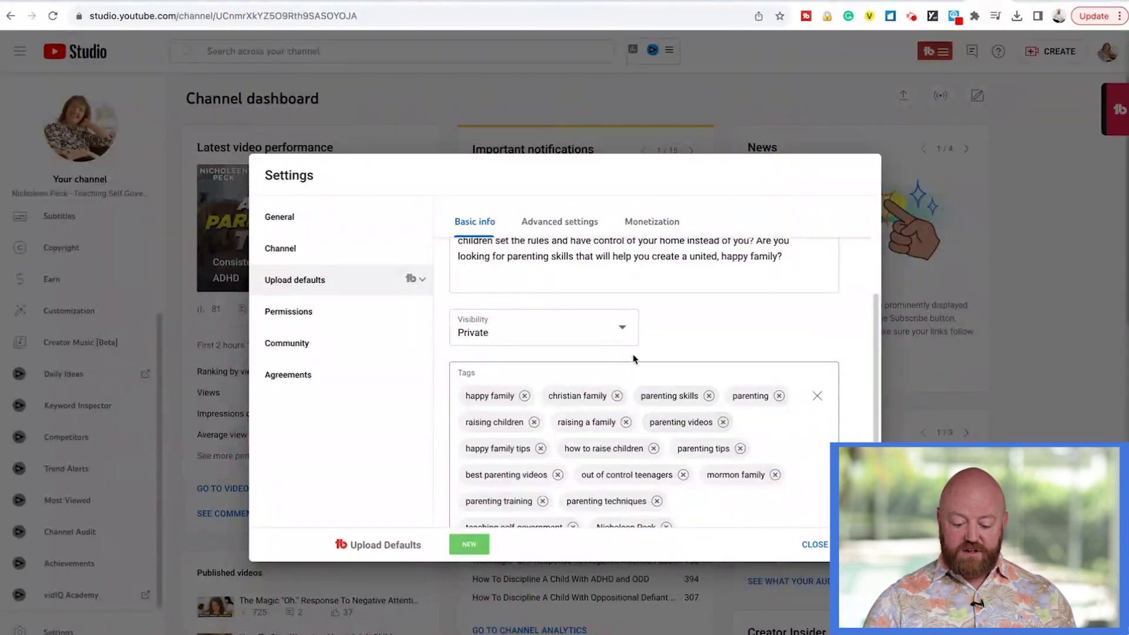
pyautogui.click(623, 331)
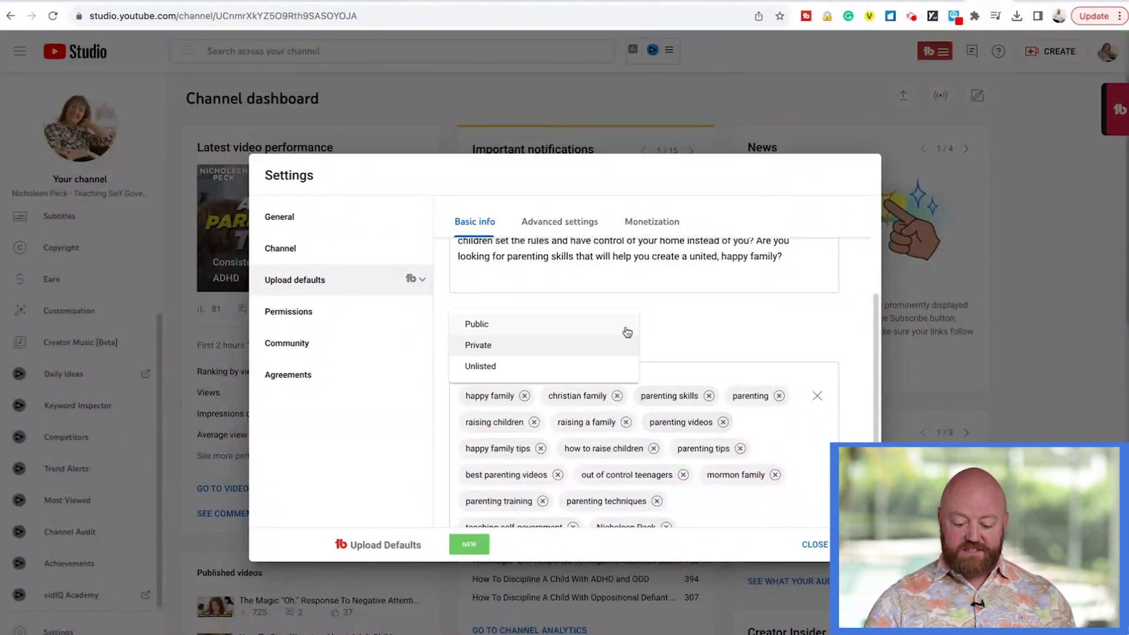
pyautogui.click(554, 346)
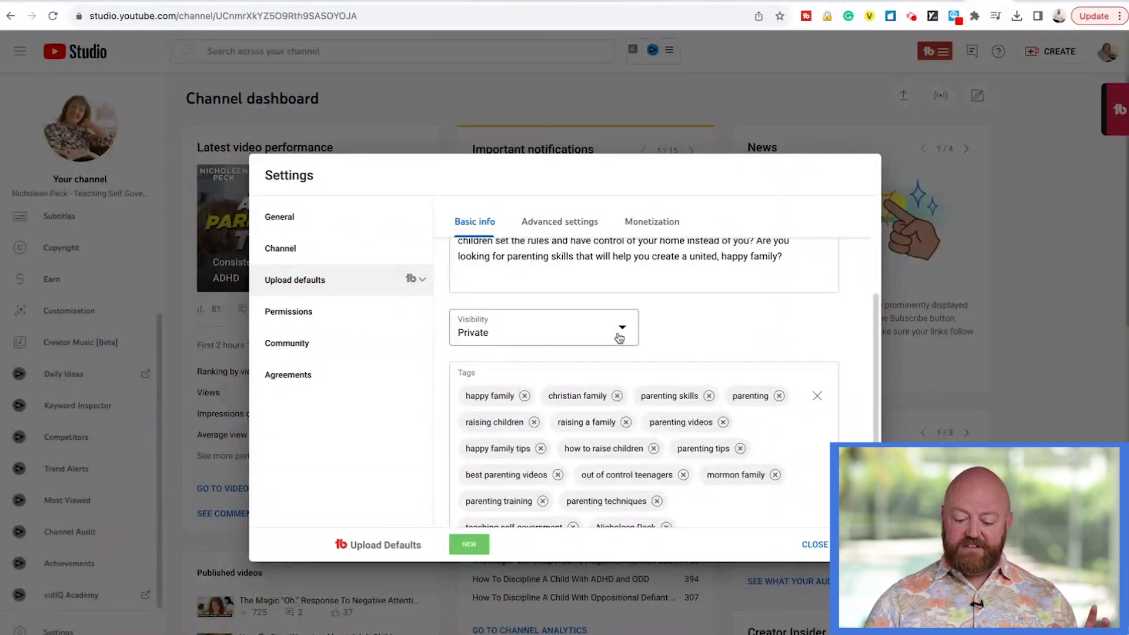
pyautogui.scroll(-1, 687, 334)
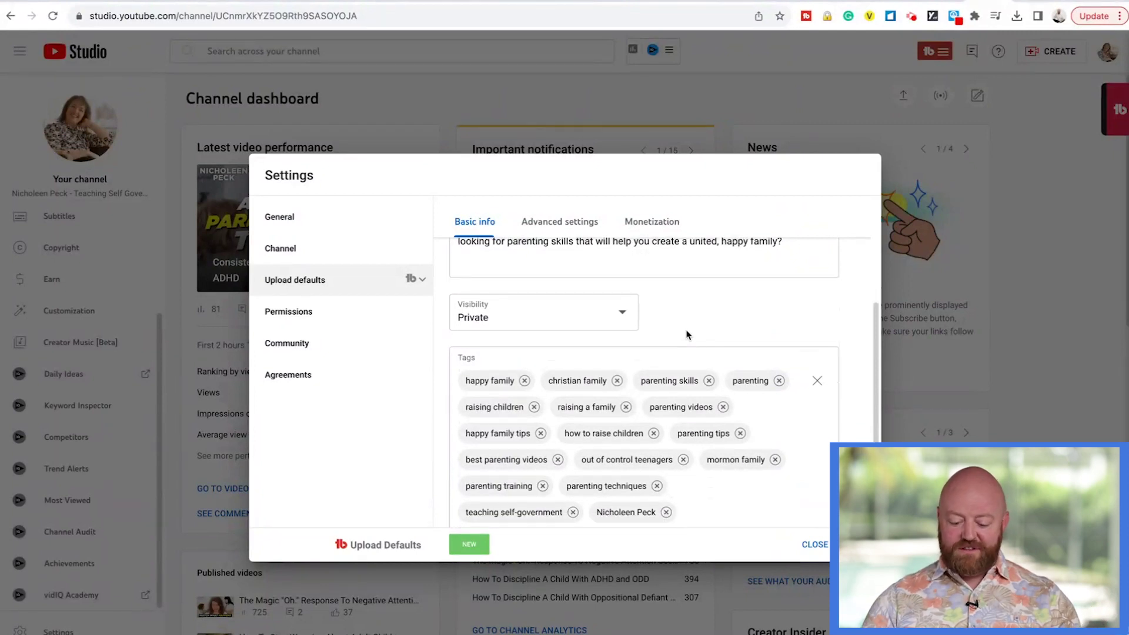
pyautogui.scroll(-3, 687, 334)
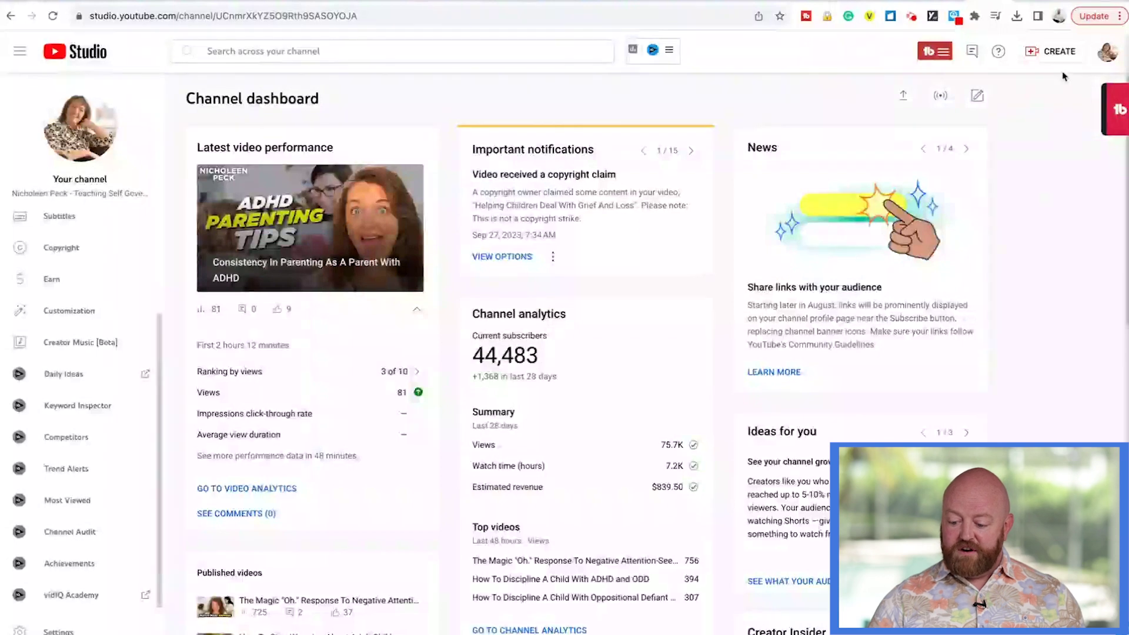
# Upload the episode 15 video 'How do I help my grown child make better choices'.
pyautogui.click(1053, 53)
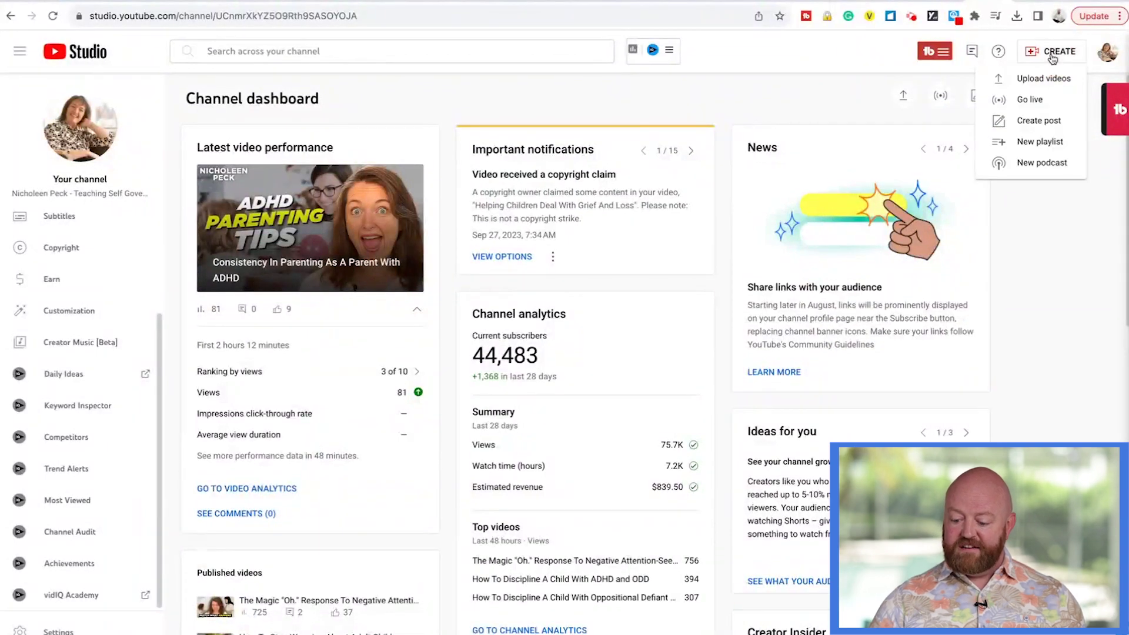
pyautogui.click(1045, 78)
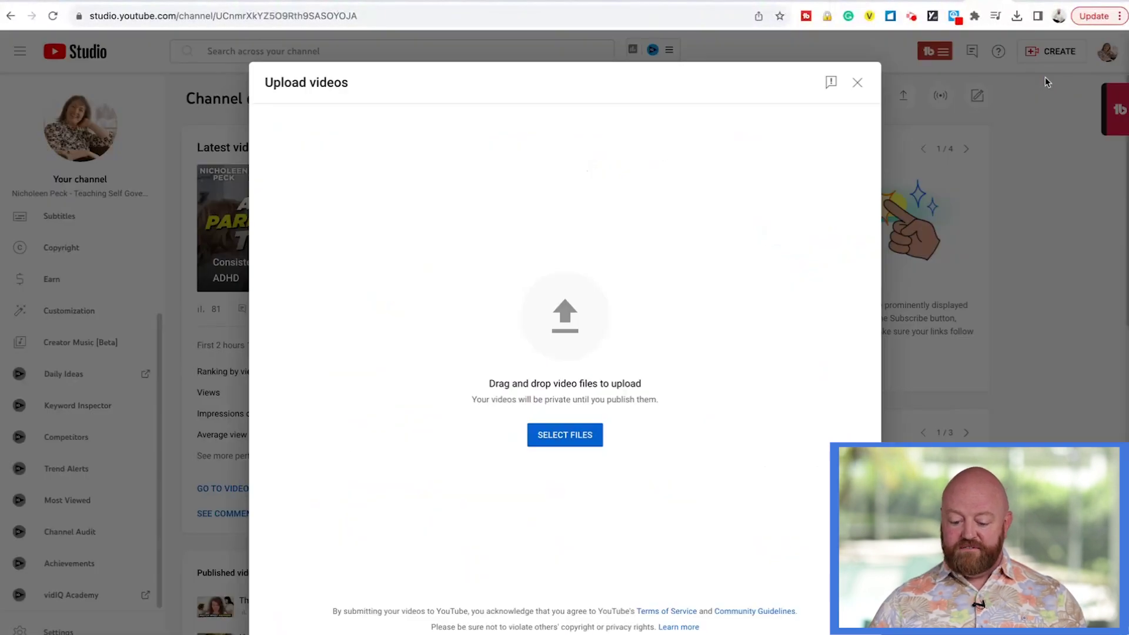
pyautogui.click(558, 434)
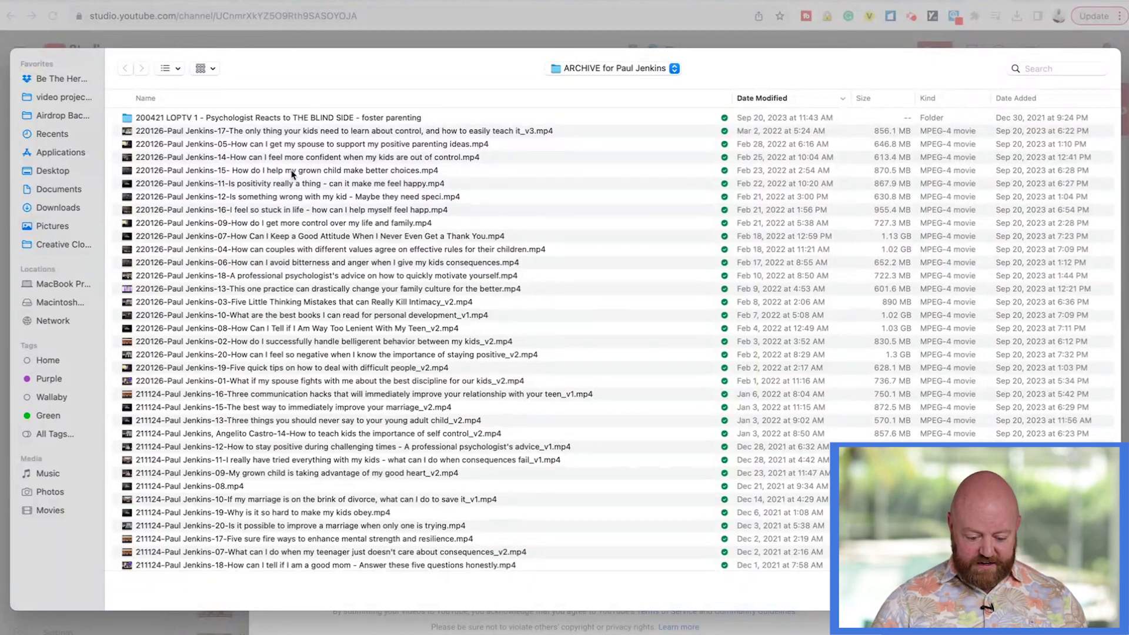
pyautogui.doubleClick(345, 174)
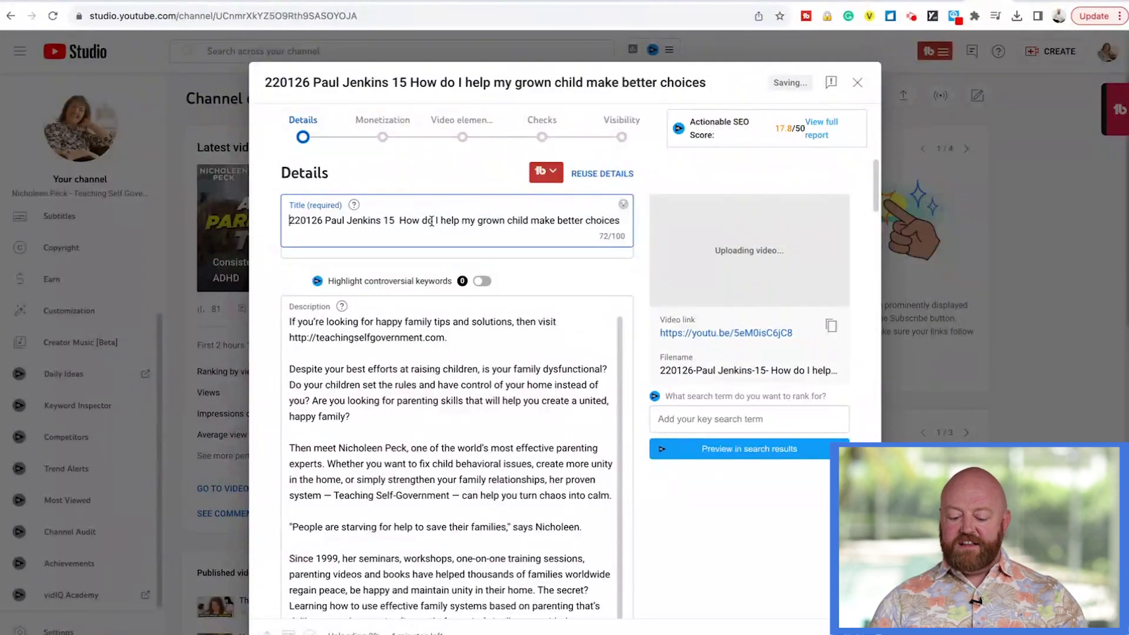
# Keep the prefilled title, description and not-made-for-kids audience unchanged, then continue.
pyautogui.scroll(-3, 457, 405)
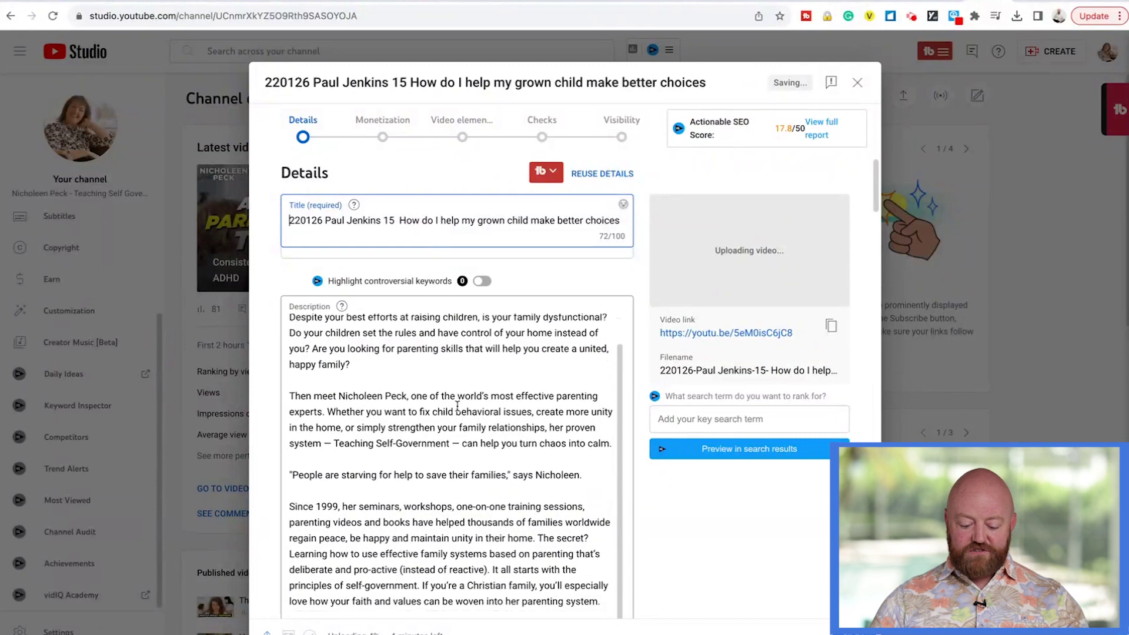
pyautogui.scroll(3, 458, 406)
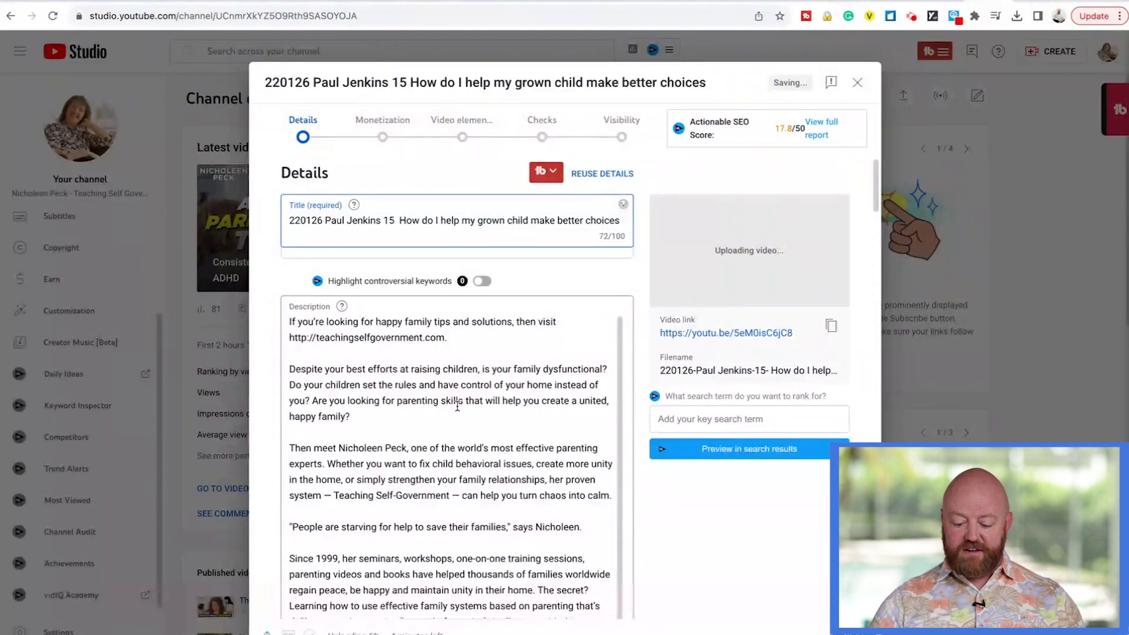
pyautogui.scroll(-15, 648, 501)
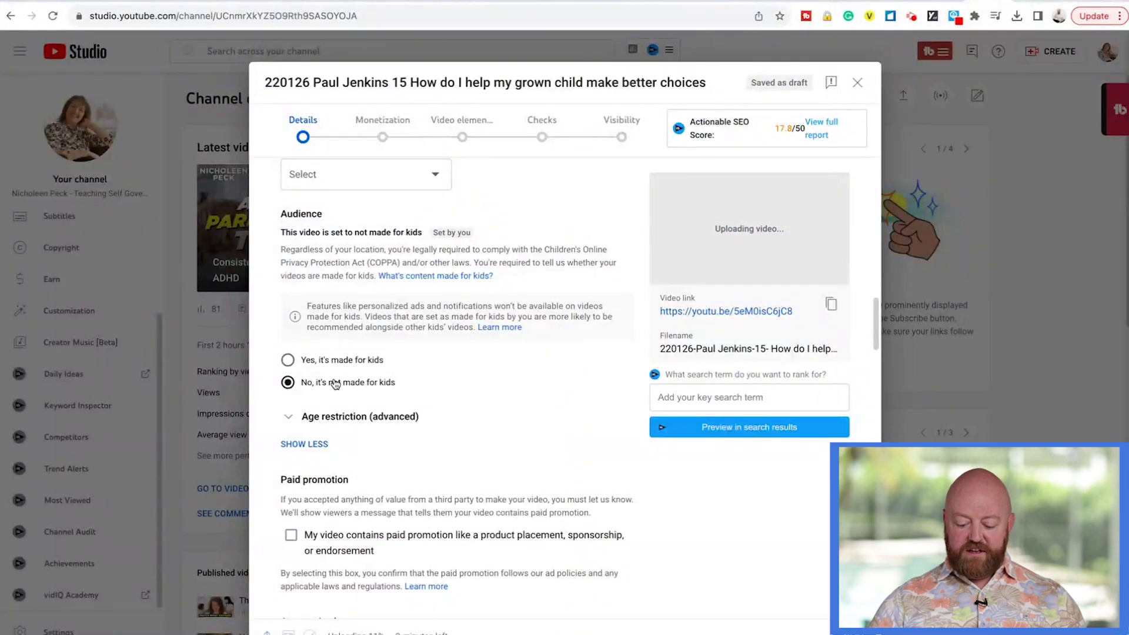
pyautogui.scroll(-1, 413, 416)
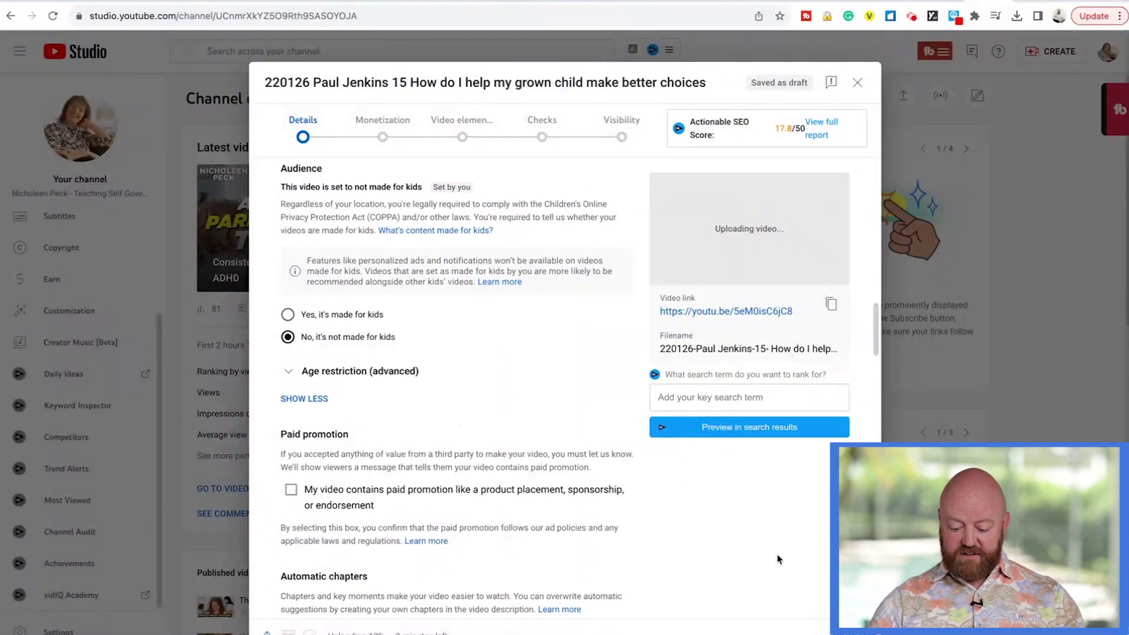
pyautogui.click(852, 632)
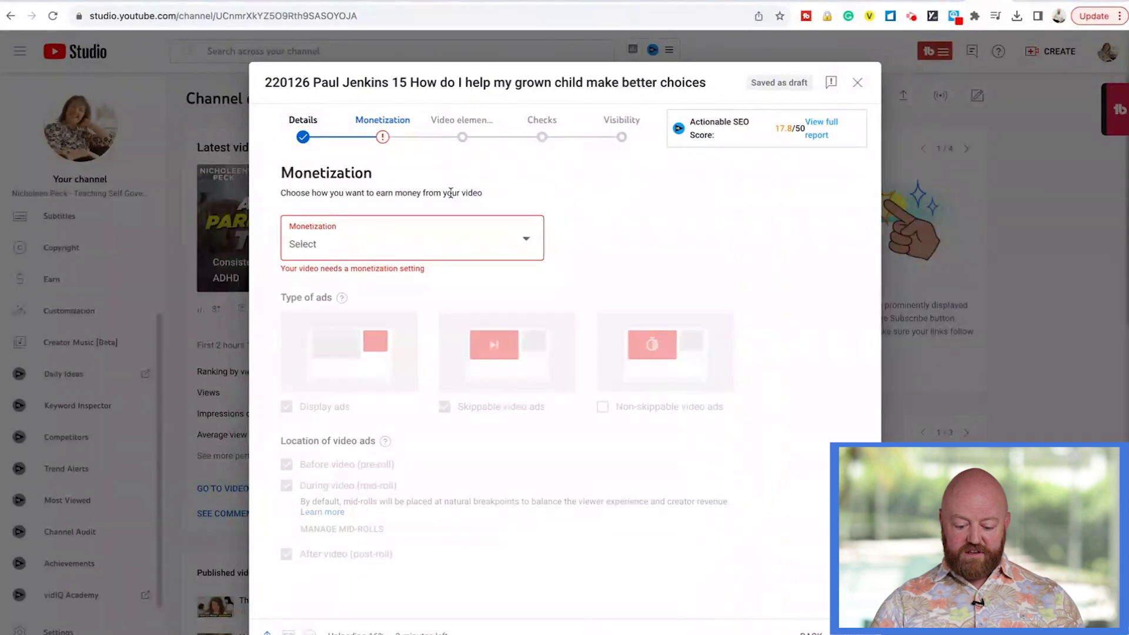
# Turn monetization on for the new video.
pyautogui.click(455, 236)
pyautogui.click(302, 235)
pyautogui.click(517, 301)
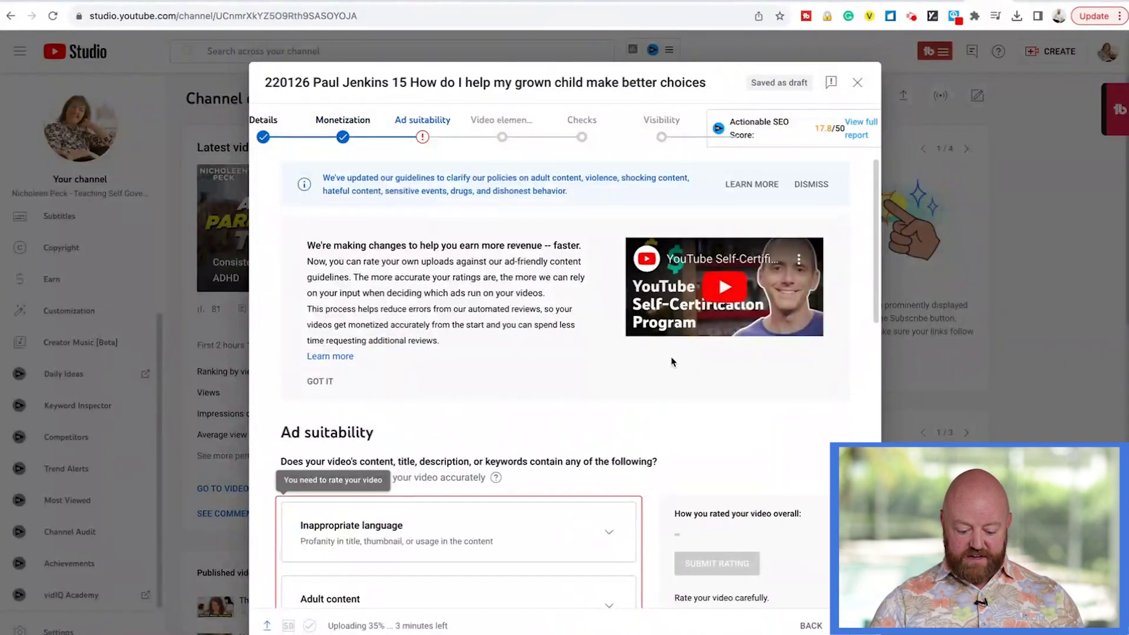
# Mark none of the sensitive content as applying and submit the Safe for ads rating.
pyautogui.scroll(-10, 673, 361)
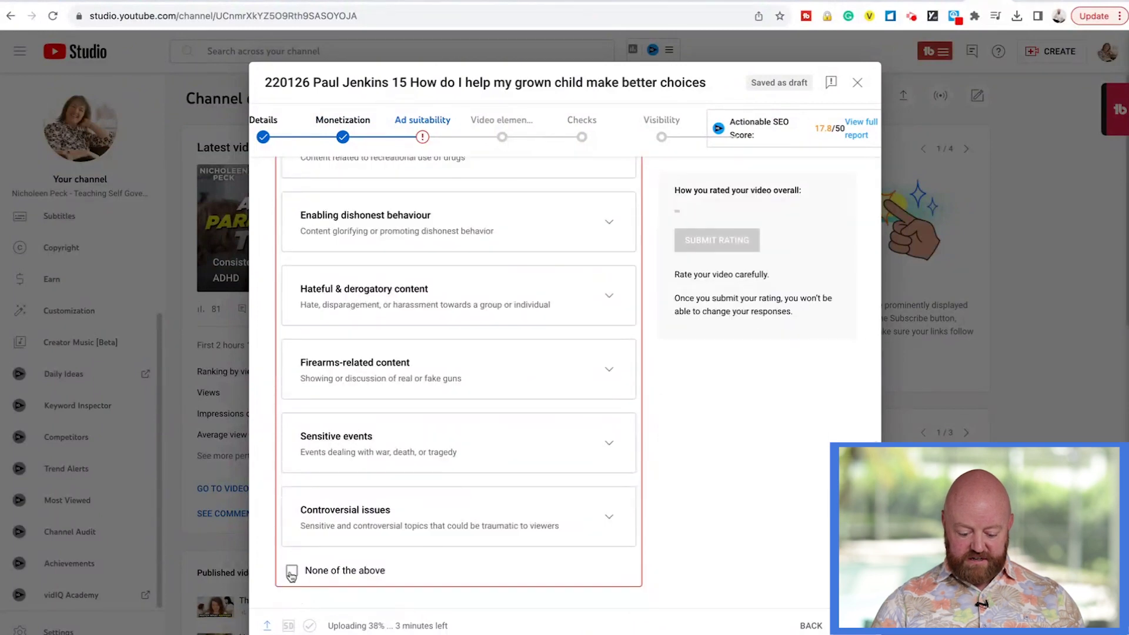
pyautogui.click(290, 573)
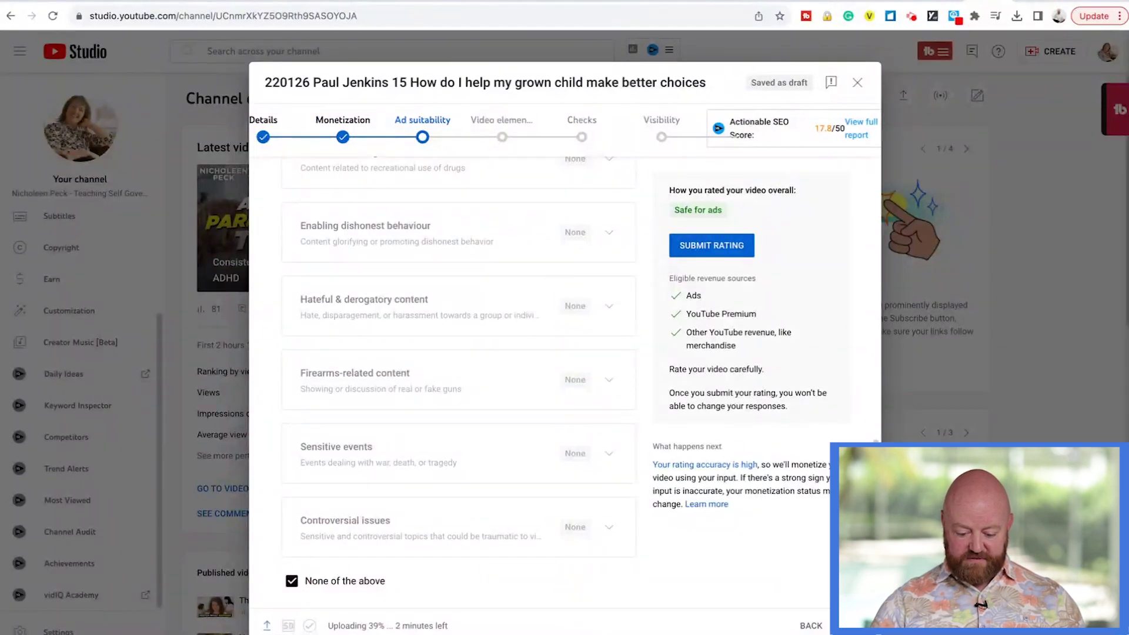
pyautogui.click(856, 625)
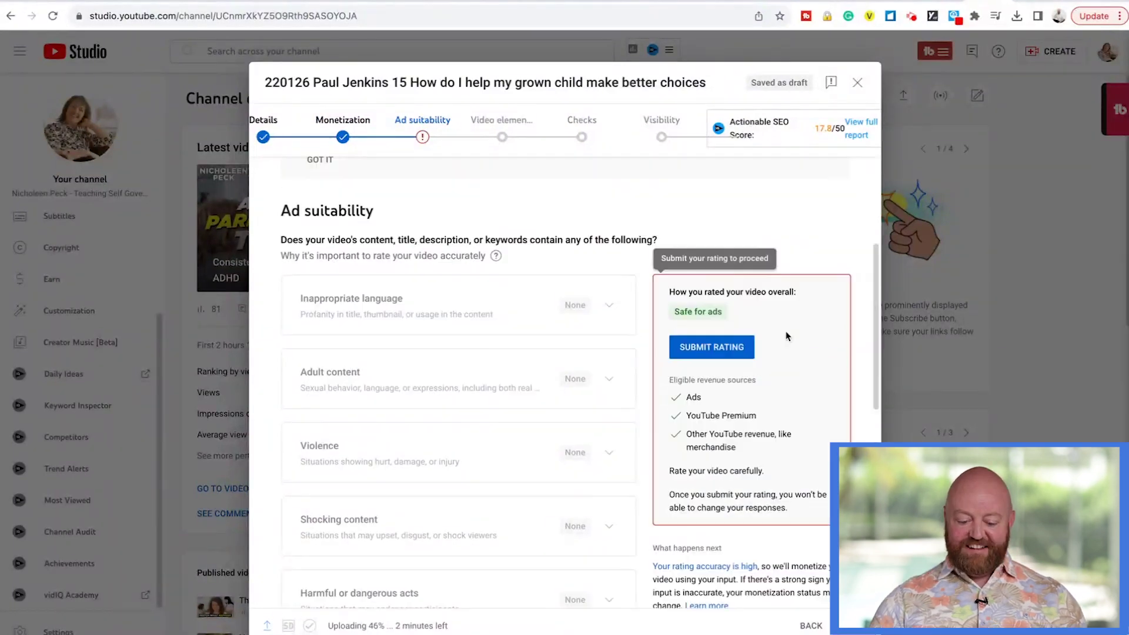
pyautogui.click(726, 348)
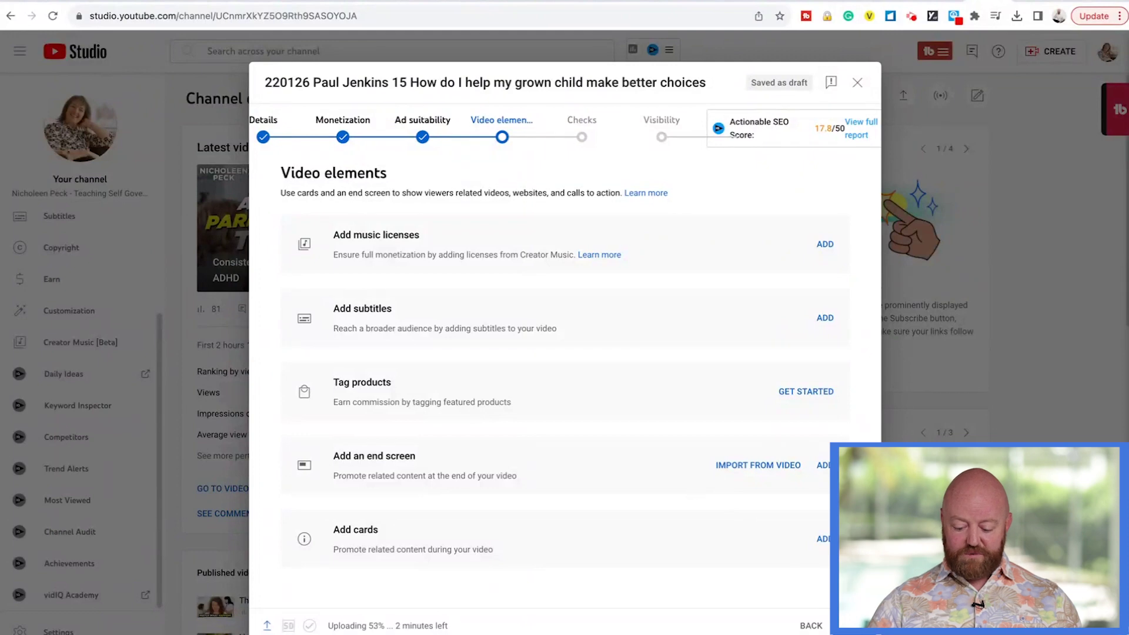
# Pass the Video elements and Checks steps without changes.
pyautogui.click(855, 625)
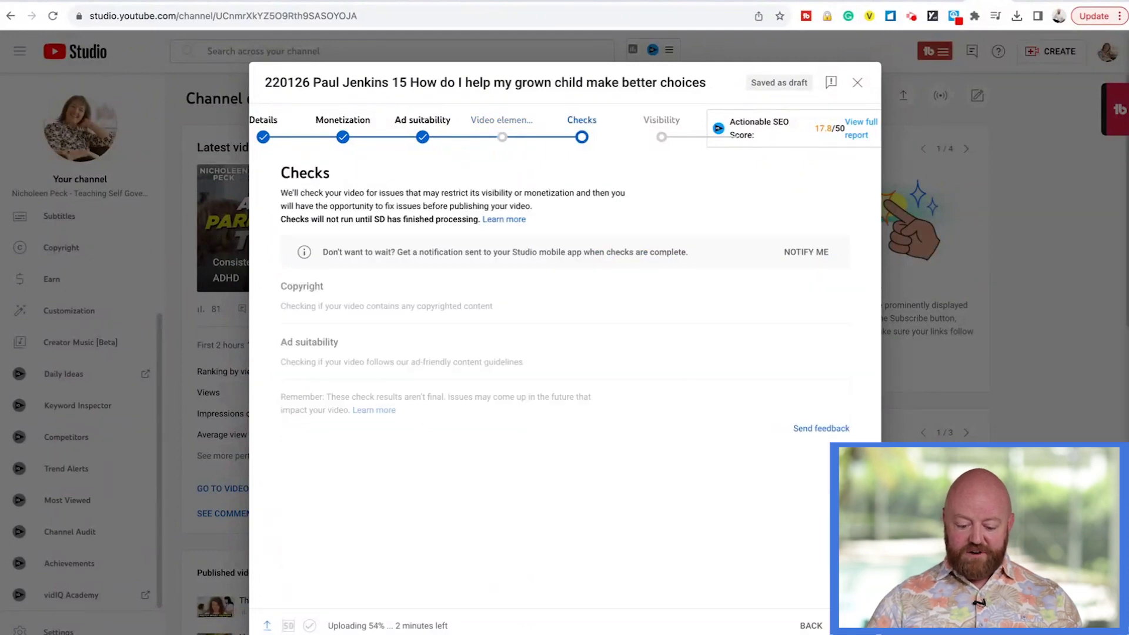
pyautogui.click(856, 626)
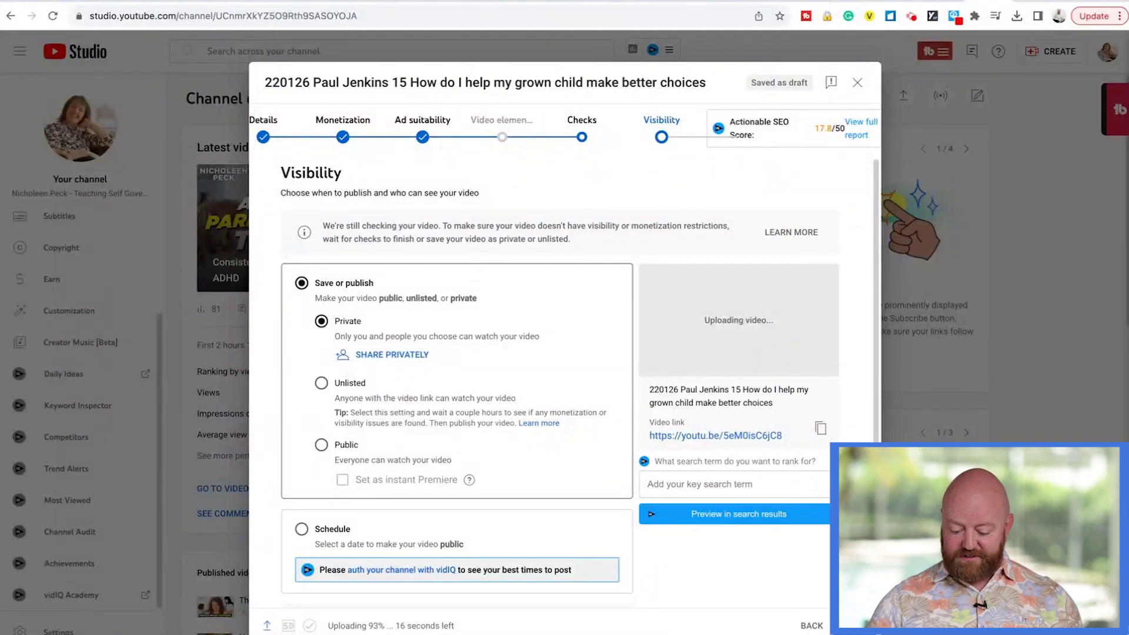
# Publish the upload as Private despite unfinished checks, then view it in Channel content.
pyautogui.click(857, 626)
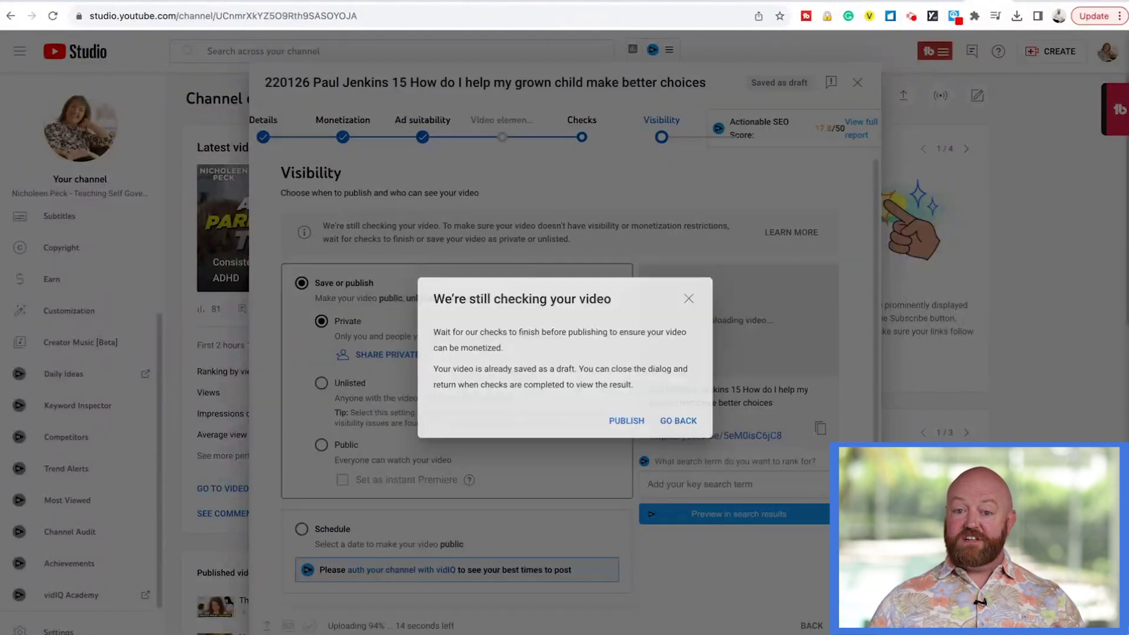
pyautogui.click(673, 421)
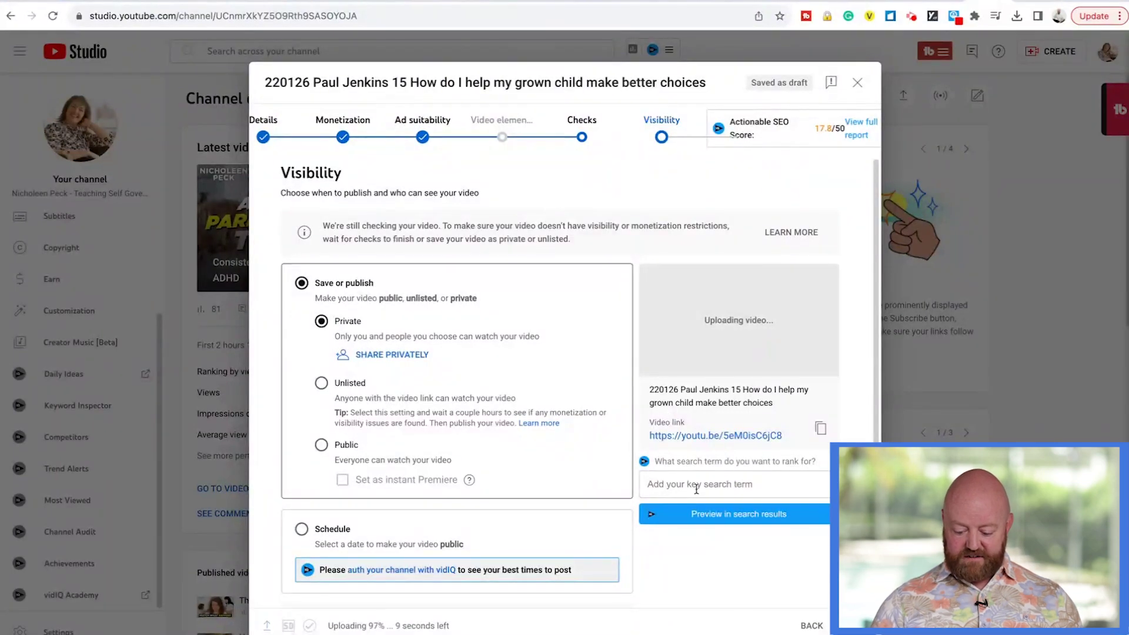
pyautogui.click(858, 625)
pyautogui.click(625, 421)
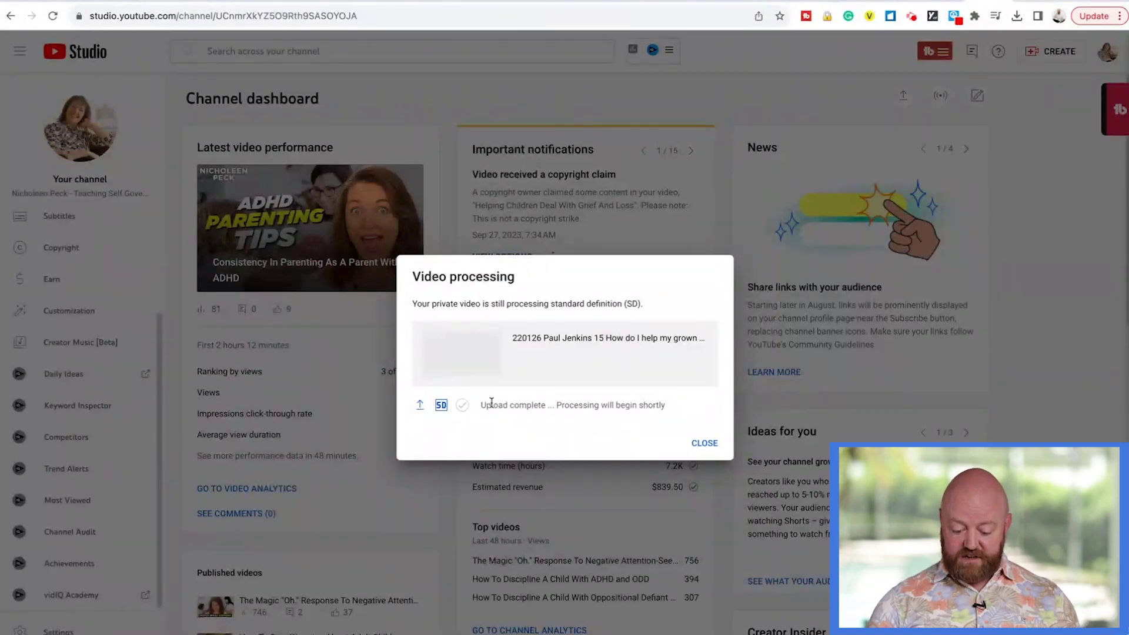
pyautogui.click(702, 444)
pyautogui.click(67, 263)
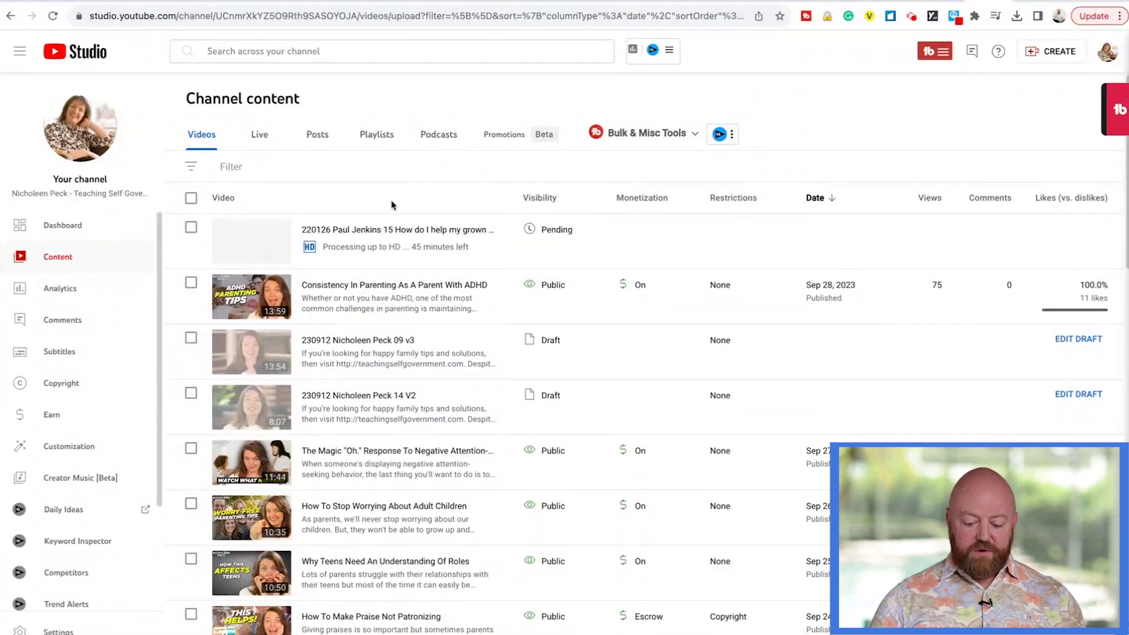
# Switch the new video's visibility from Private to Schedule.
pyautogui.moveTo(545, 226)
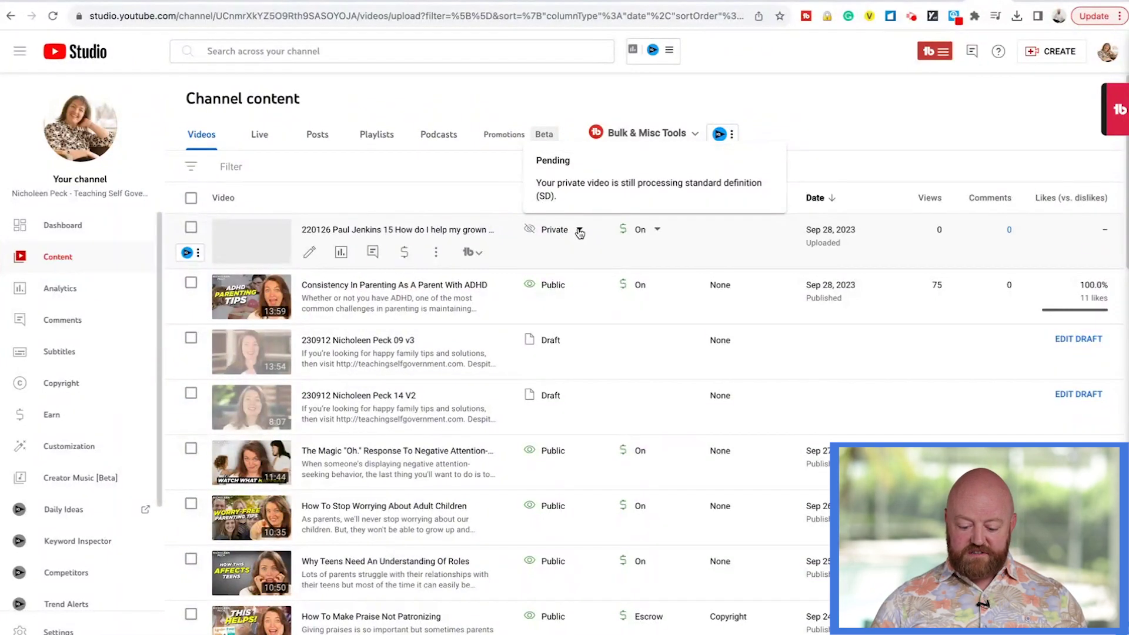
pyautogui.click(580, 232)
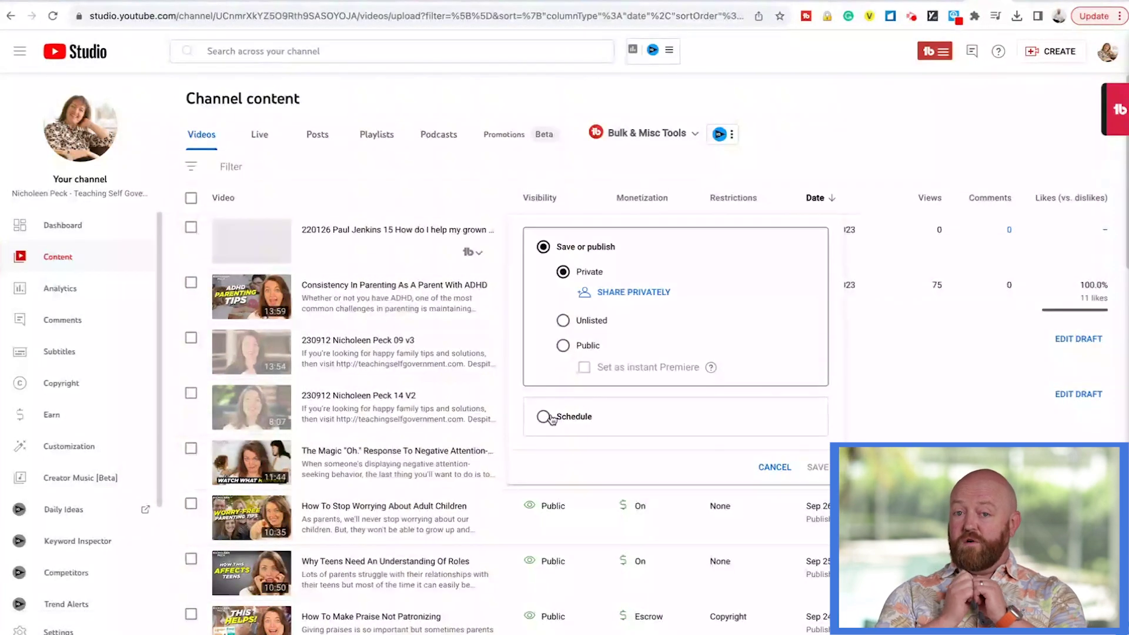
pyautogui.click(564, 347)
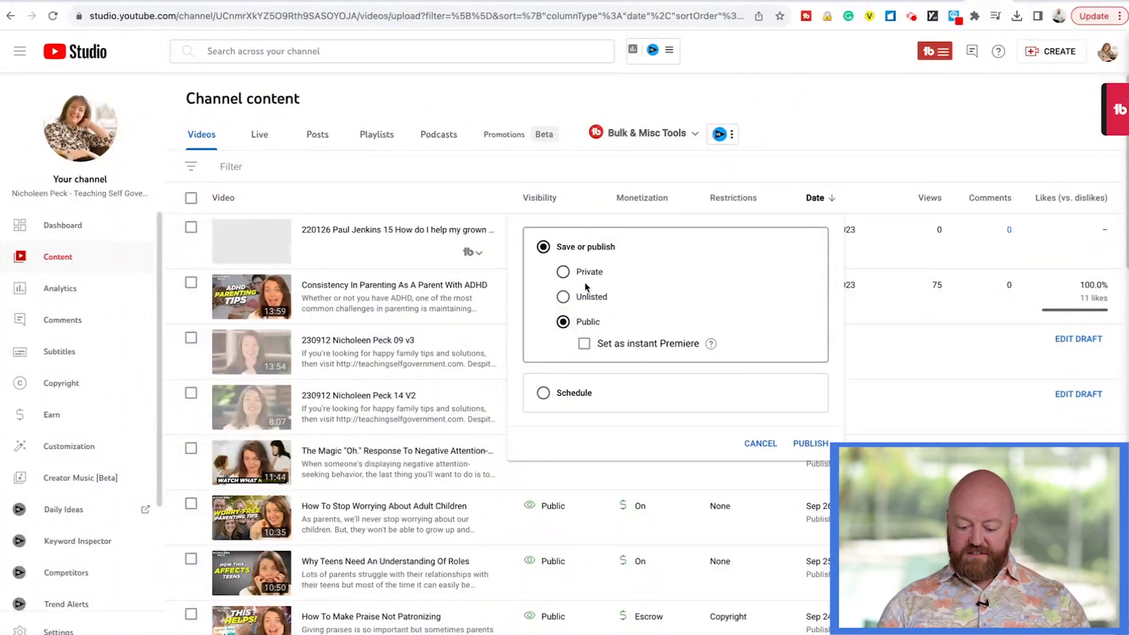
pyautogui.click(563, 273)
pyautogui.click(544, 419)
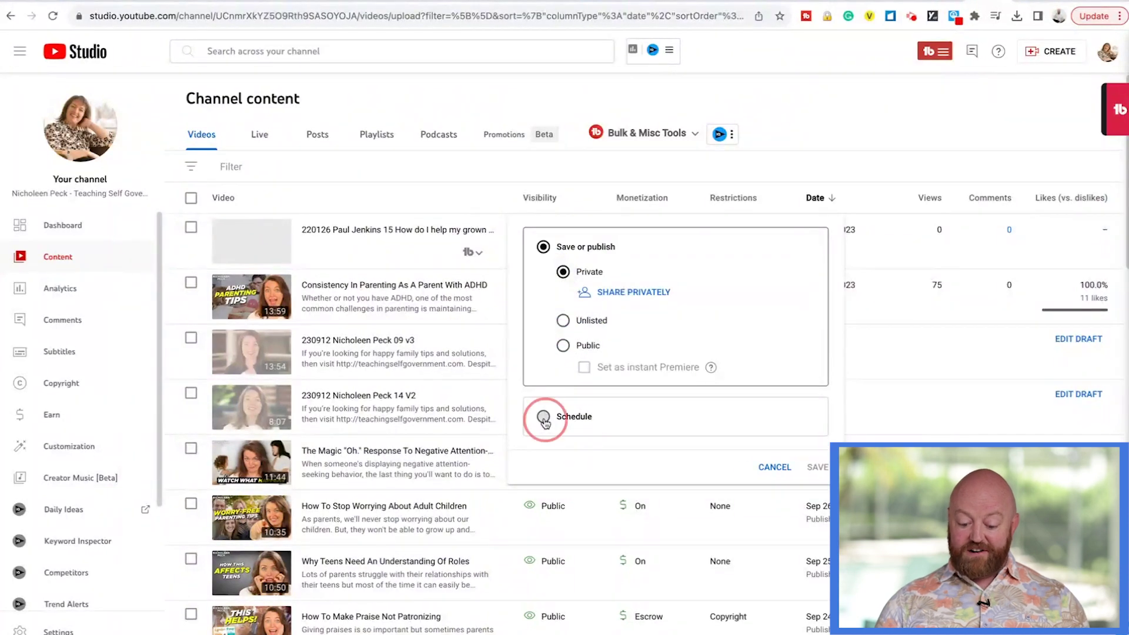
# Schedule the release for Oct 3, 2023 at 5:30 AM.
pyautogui.click(606, 325)
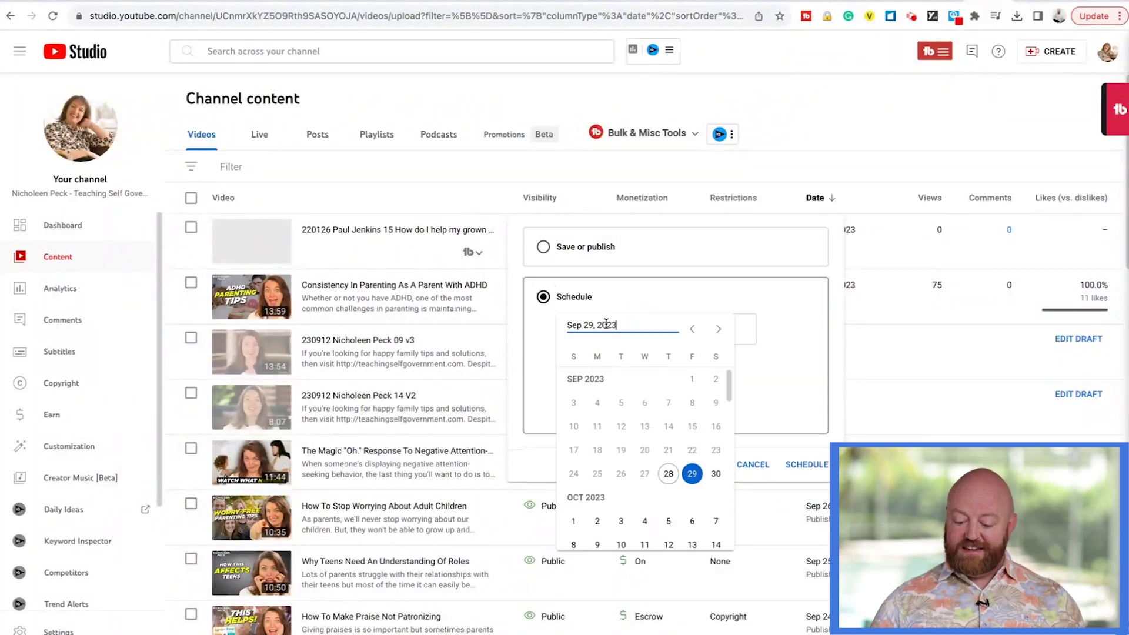
pyautogui.click(622, 521)
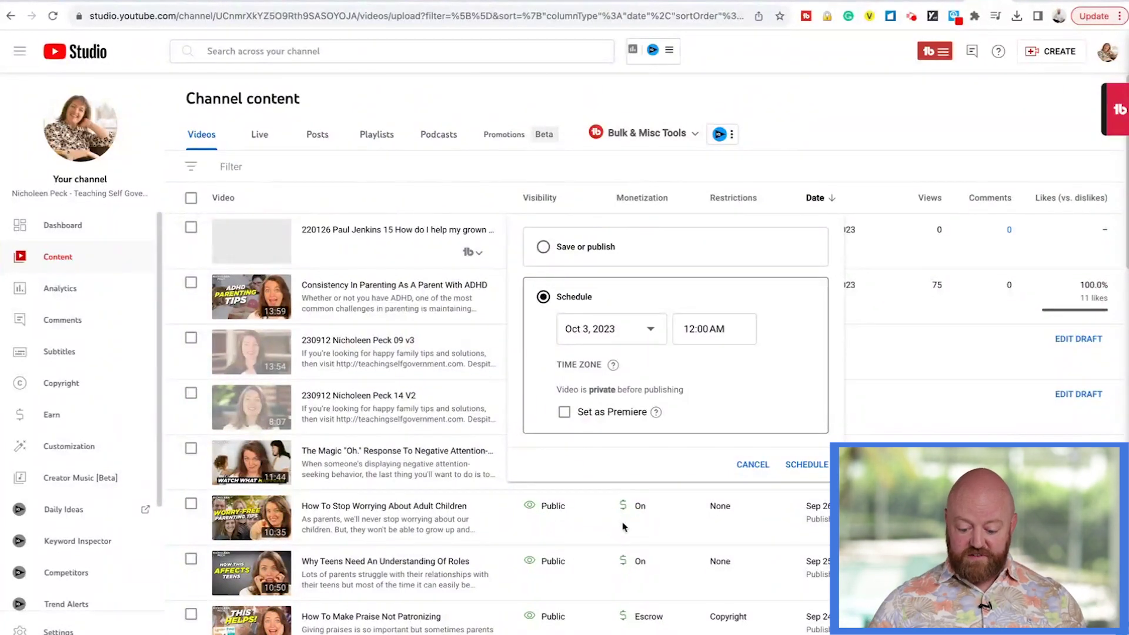
pyautogui.click(706, 339)
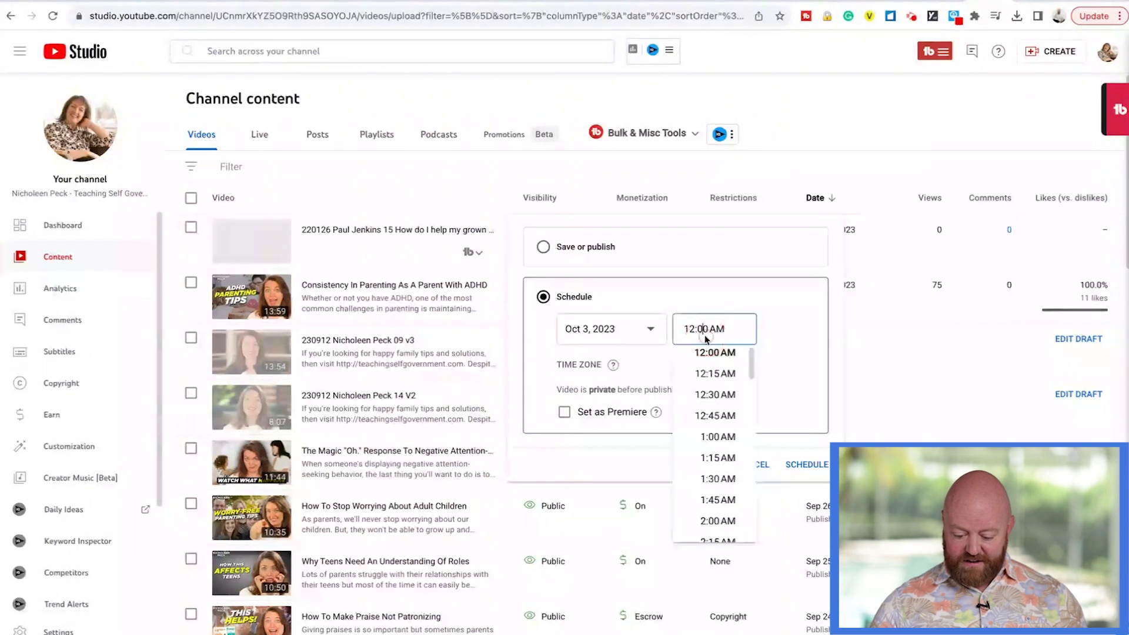
pyautogui.scroll(-5, 713, 447)
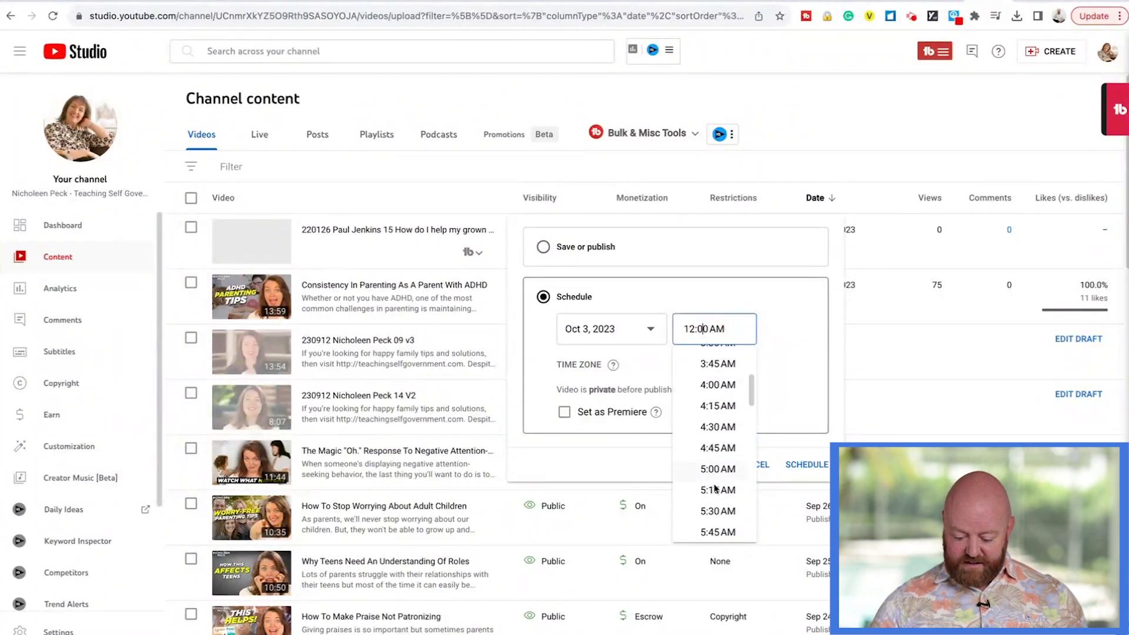
pyautogui.click(715, 511)
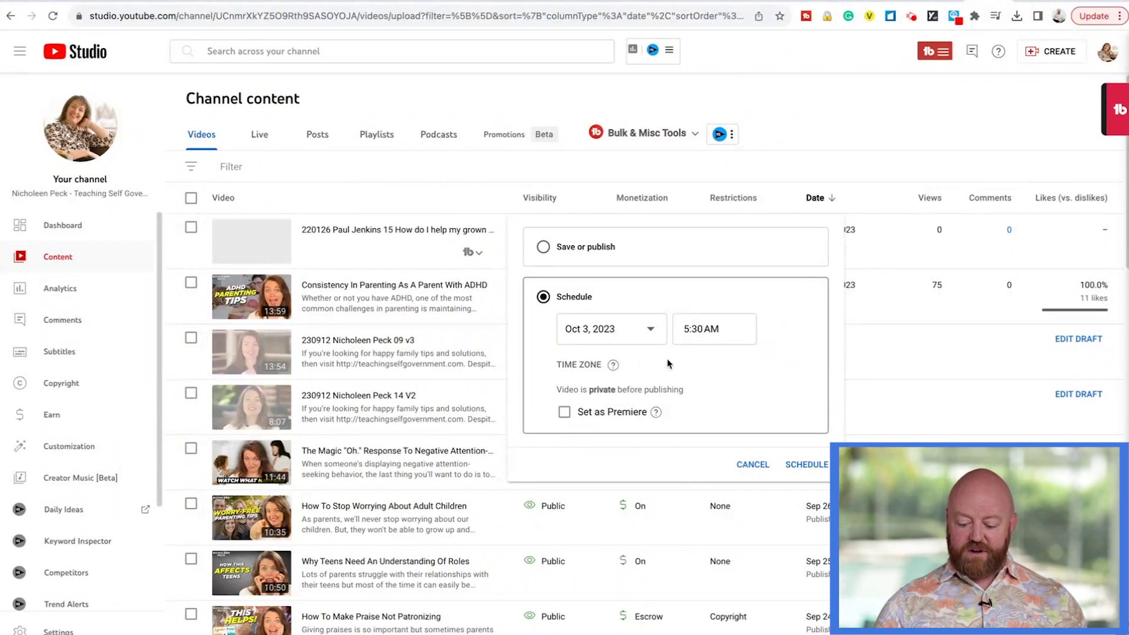
pyautogui.click(806, 466)
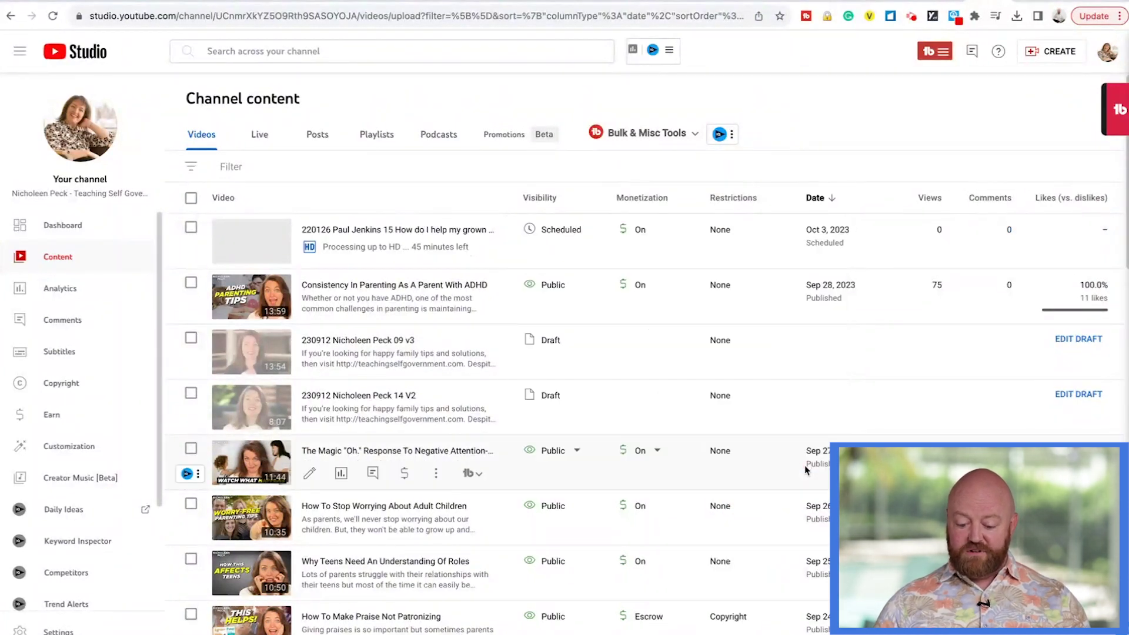
pyautogui.moveTo(549, 240)
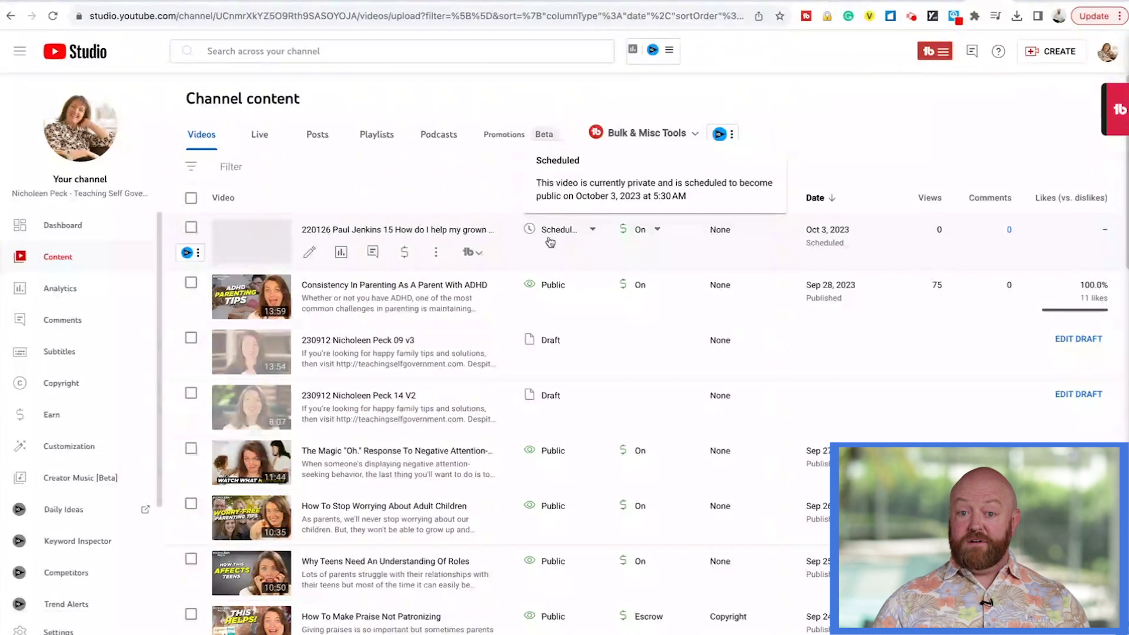